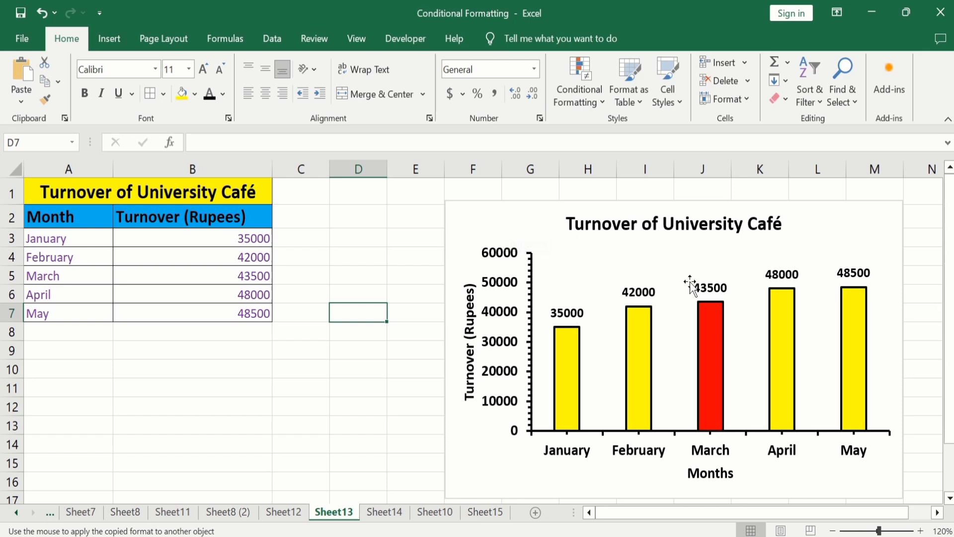
- Delete the existing yellow-and-red turnover chart, leaving only the café table
mouse_move(708, 324)
left_click(473, 221)
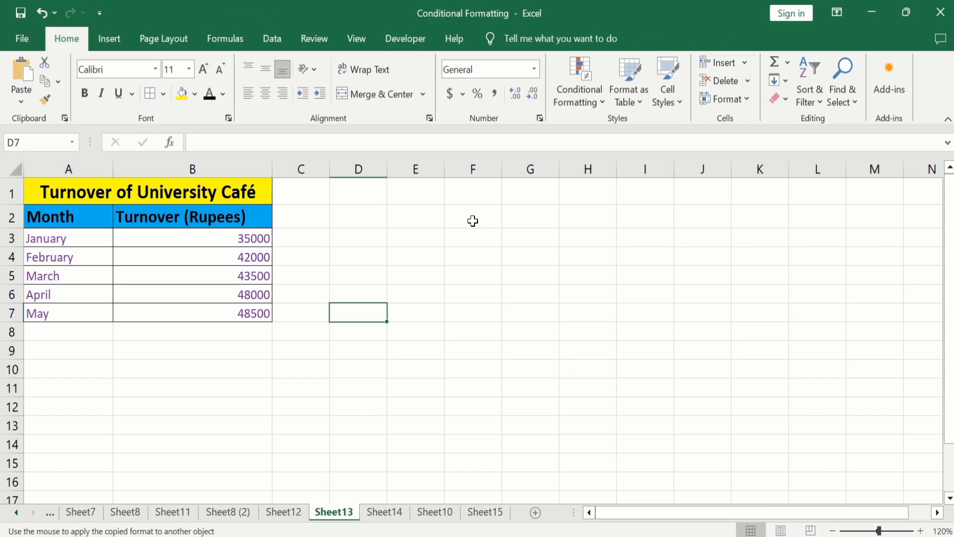
- Insert a clustered column chart from A2:B7 and move it to the right of the table
left_click(216, 317)
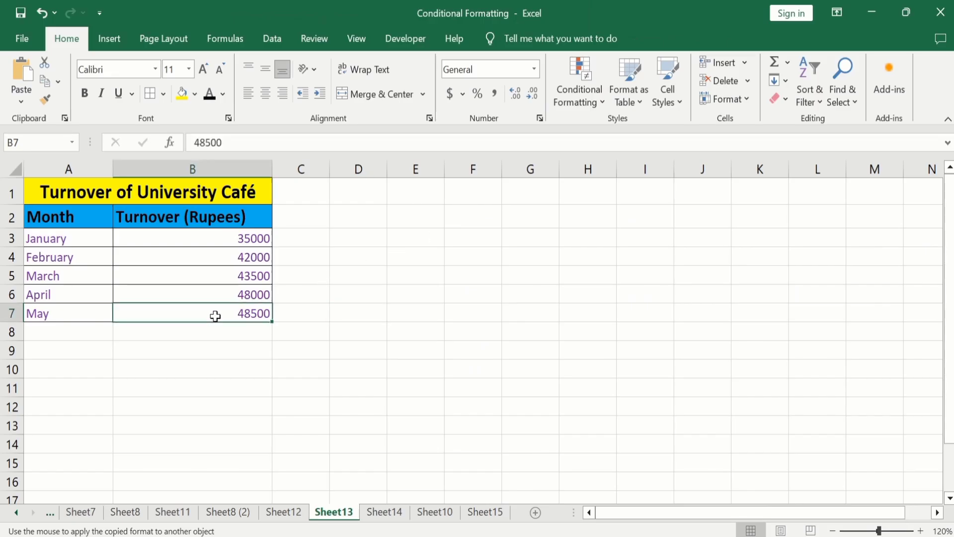
mouse_move(215, 316)
left_mouse_down()
mouse_move(79, 262)
mouse_move(79, 219)
left_mouse_up()
left_click(139, 25)
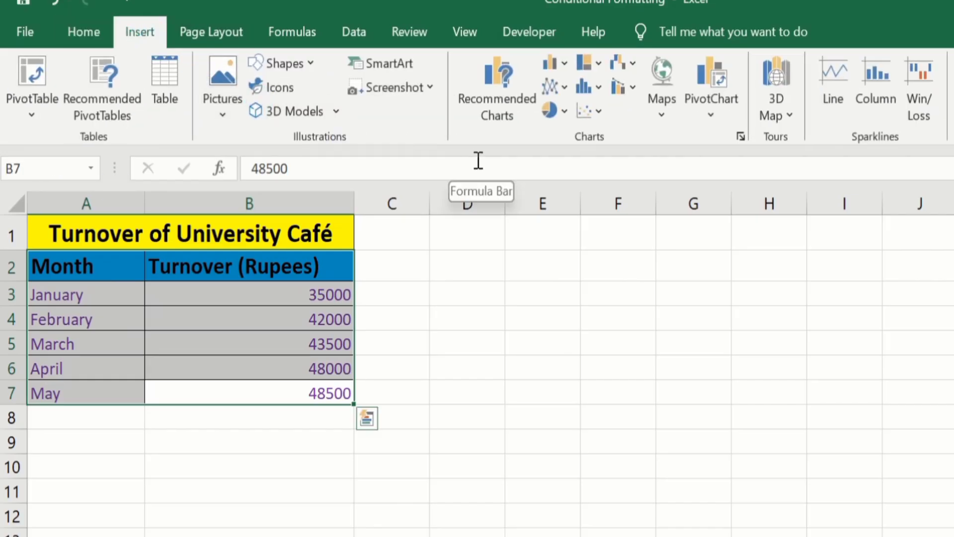
left_click(565, 59)
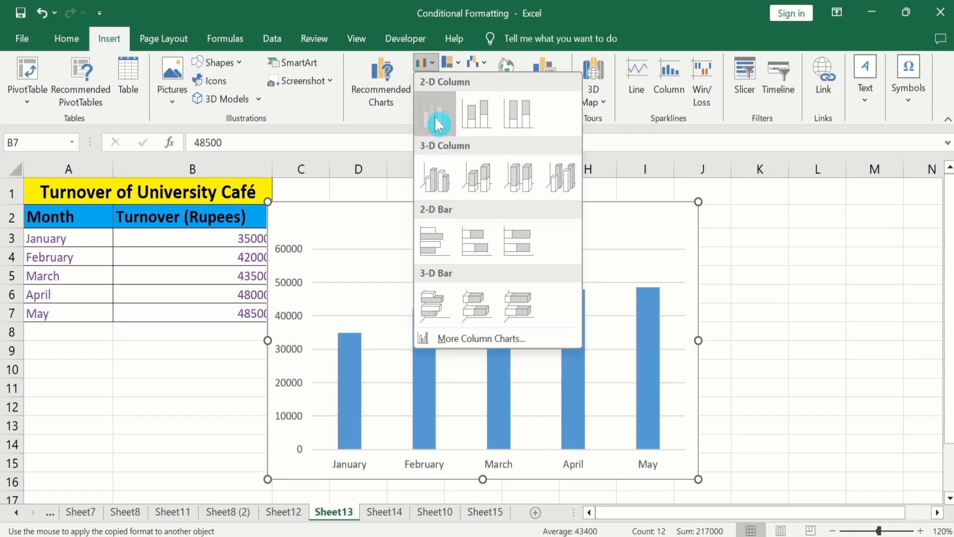
left_click(568, 133)
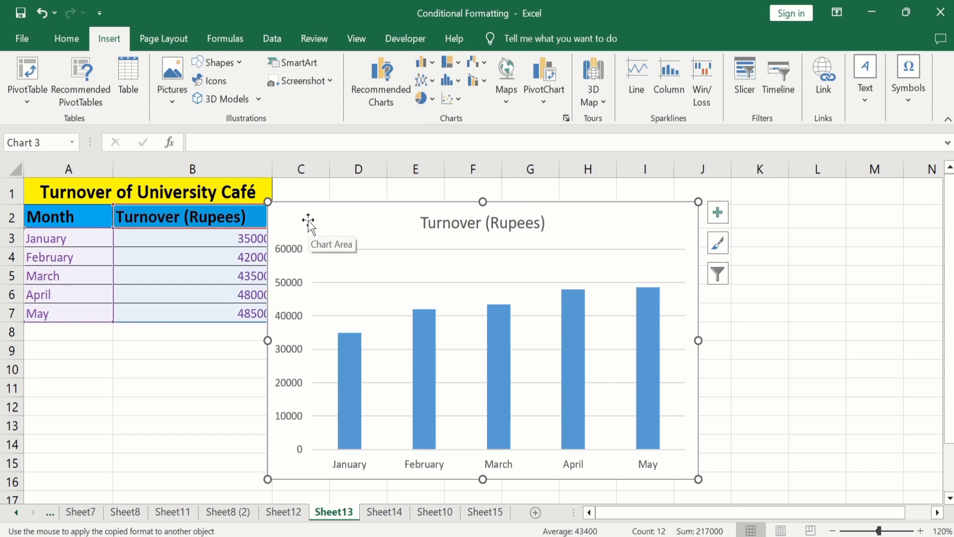
left_click_drag(306, 219, 438, 202)
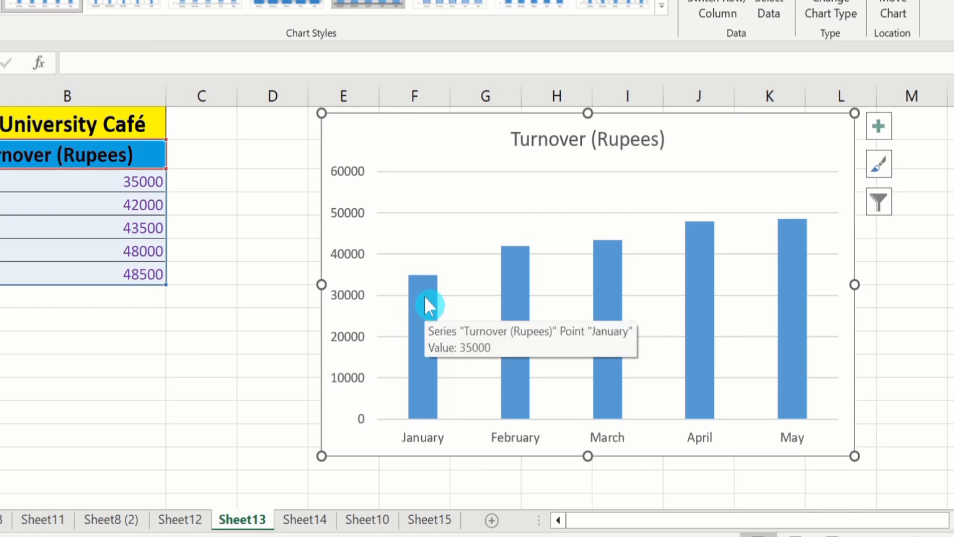
- Give the turnover data series a solid green fill from Standard Colors
left_click(424, 296)
right_click(425, 297)
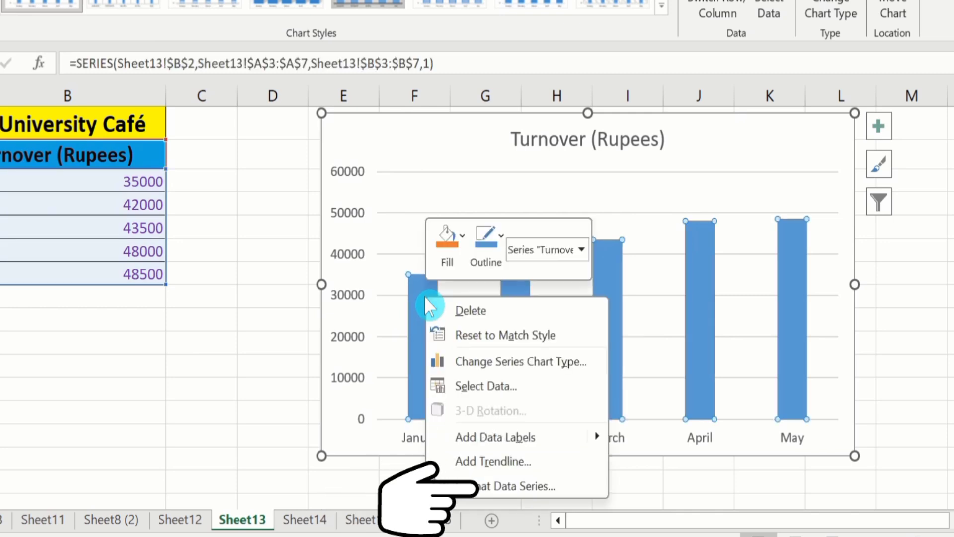
left_click(507, 486)
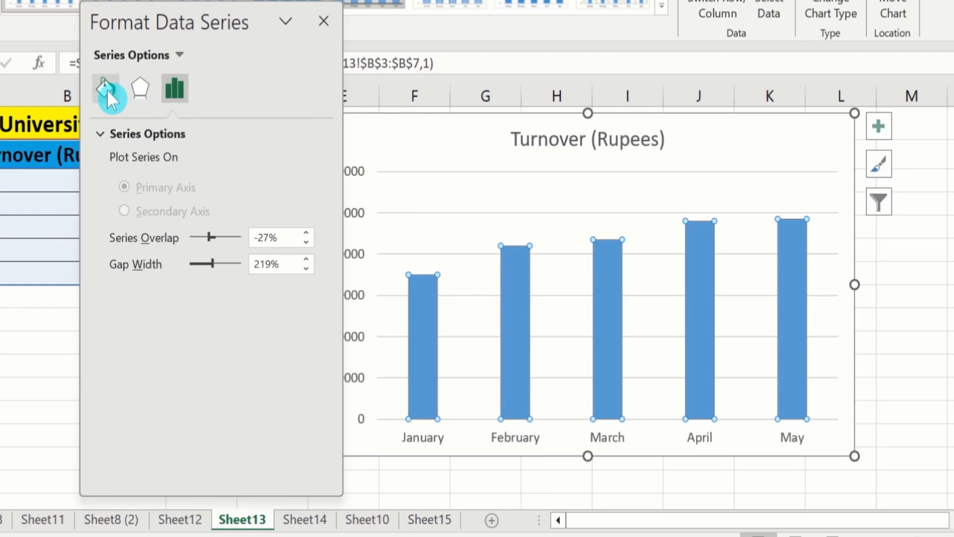
left_click(106, 90)
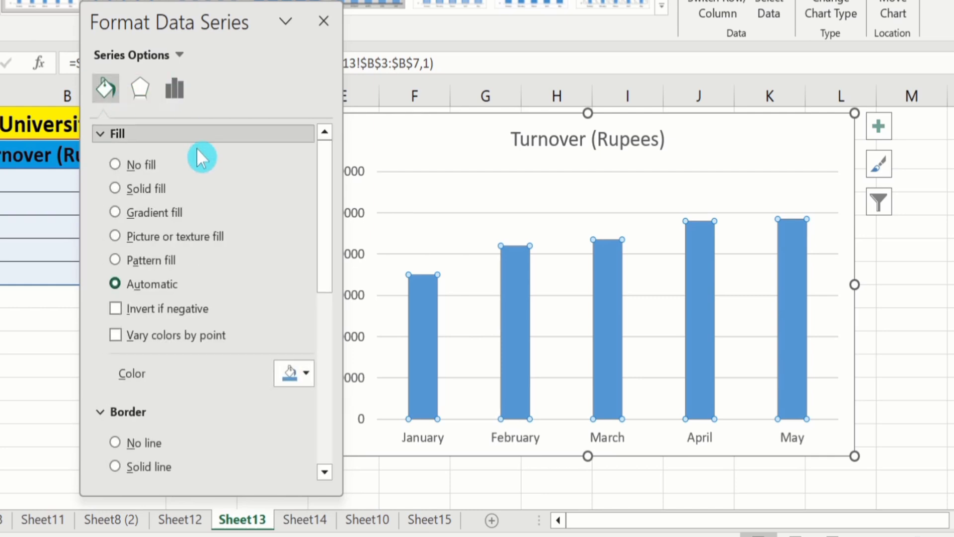
left_click(114, 189)
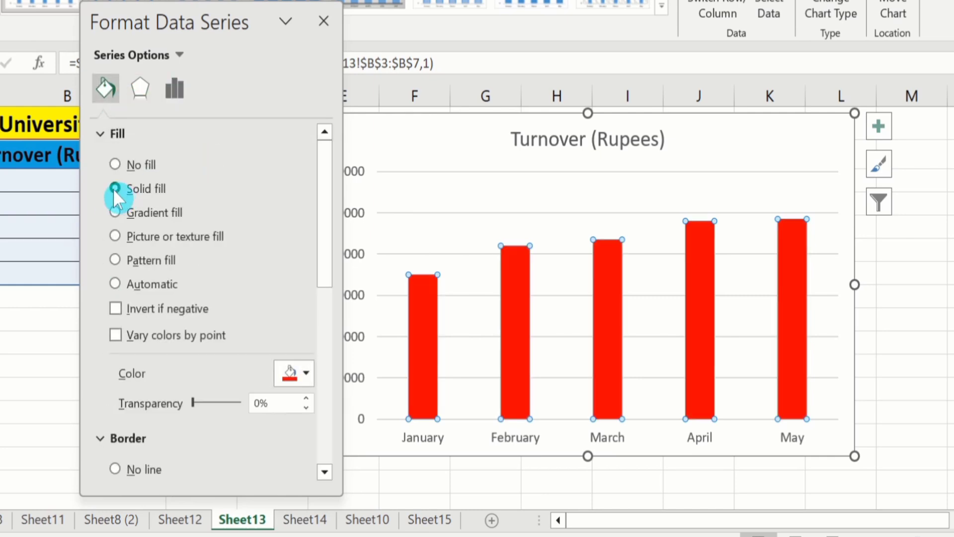
left_click(307, 370)
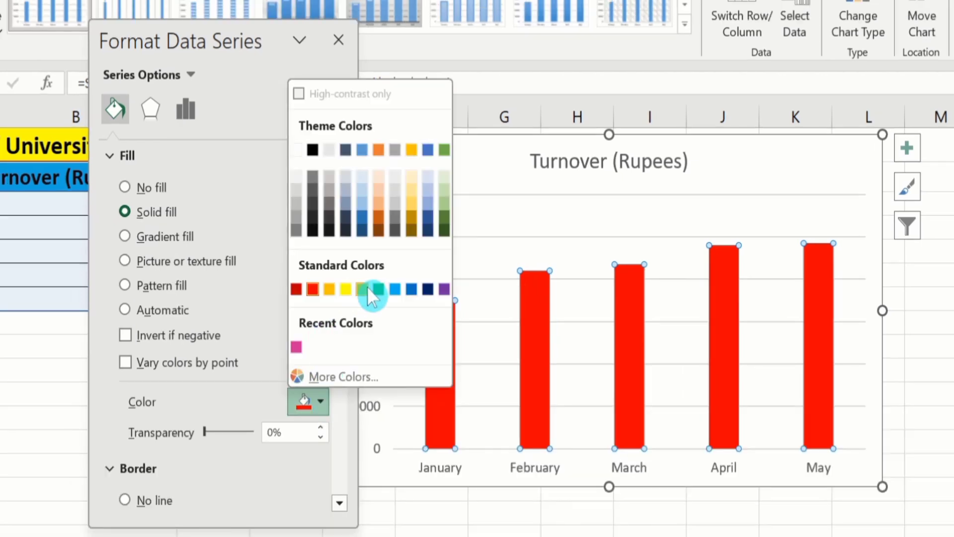
left_click(380, 288)
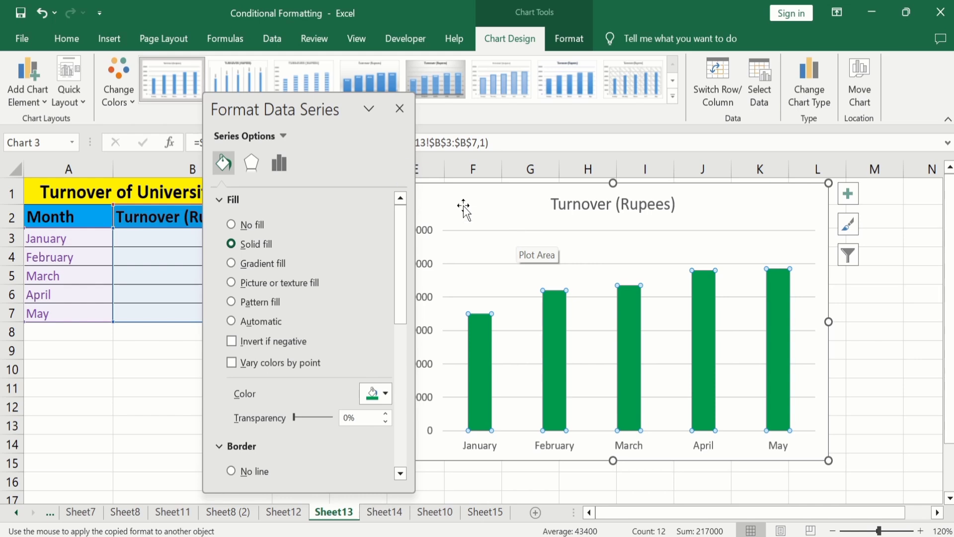
- Close the Format Data Series pane and clear the chart selection
left_click(402, 108)
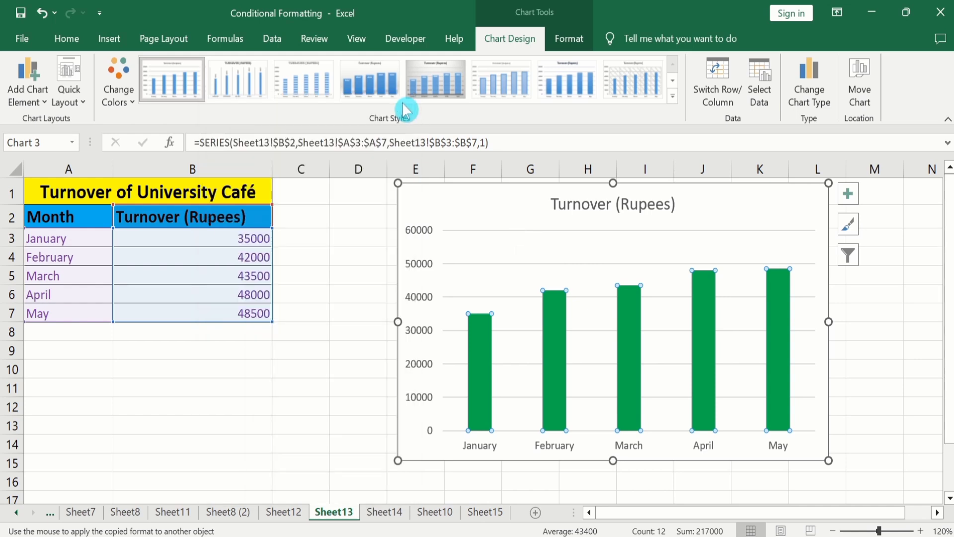
left_click(293, 401)
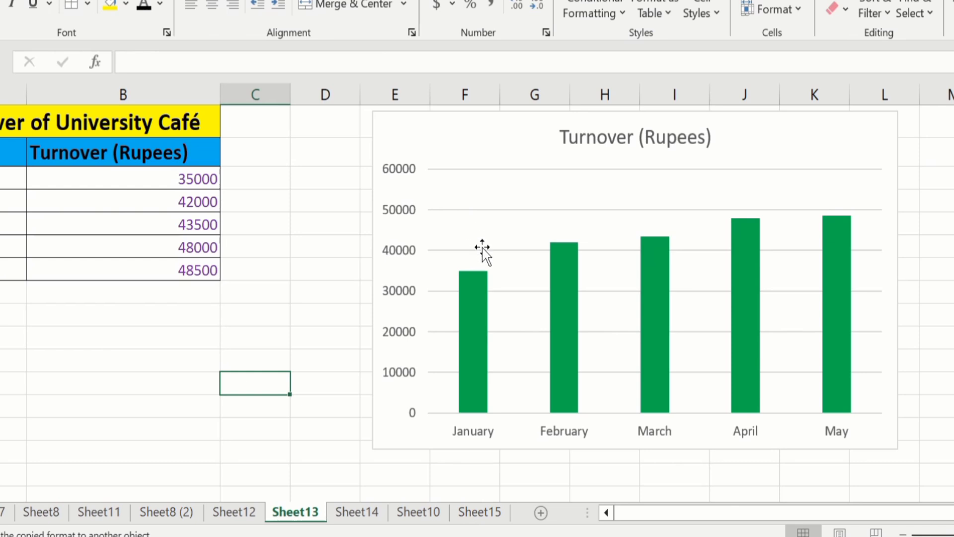
left_click(477, 310)
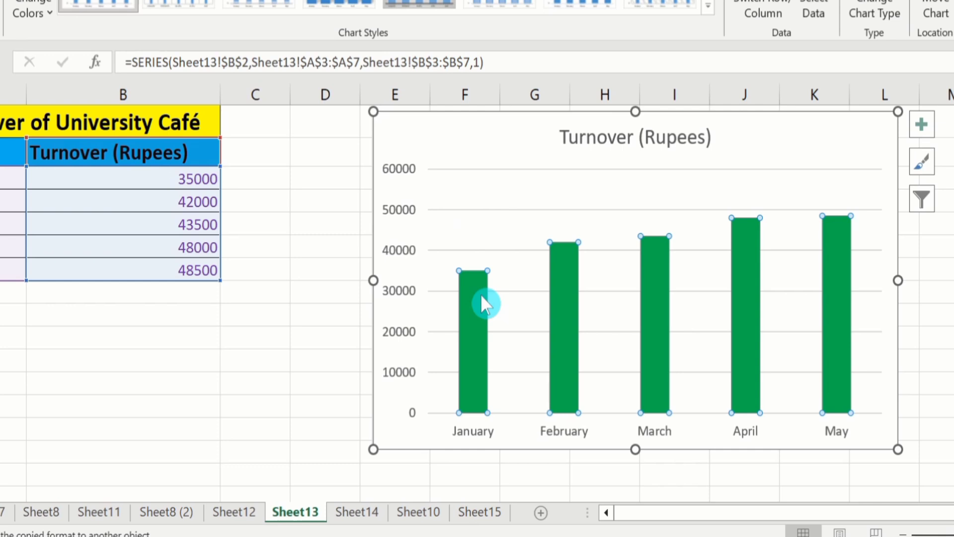
left_click(297, 341)
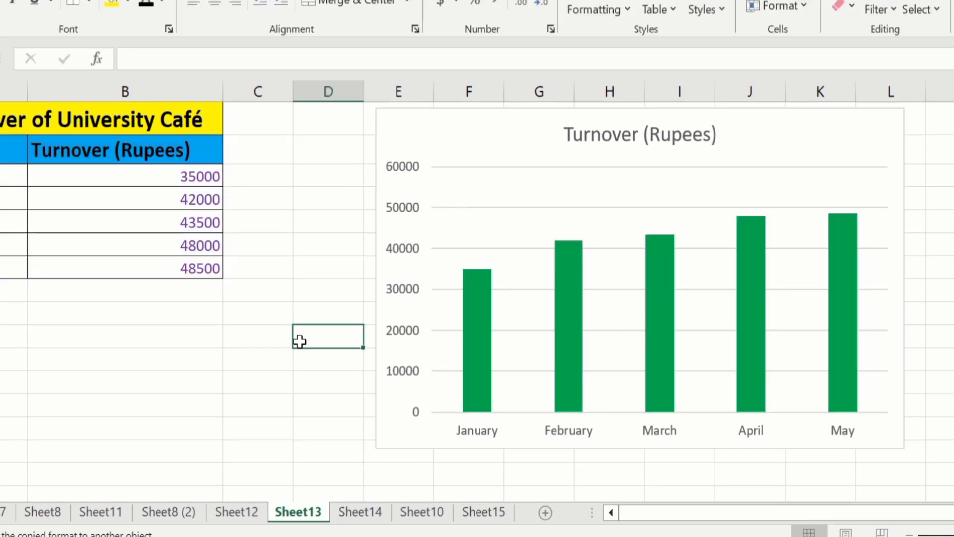
- Select the March column alone as a single data point
left_click(476, 292)
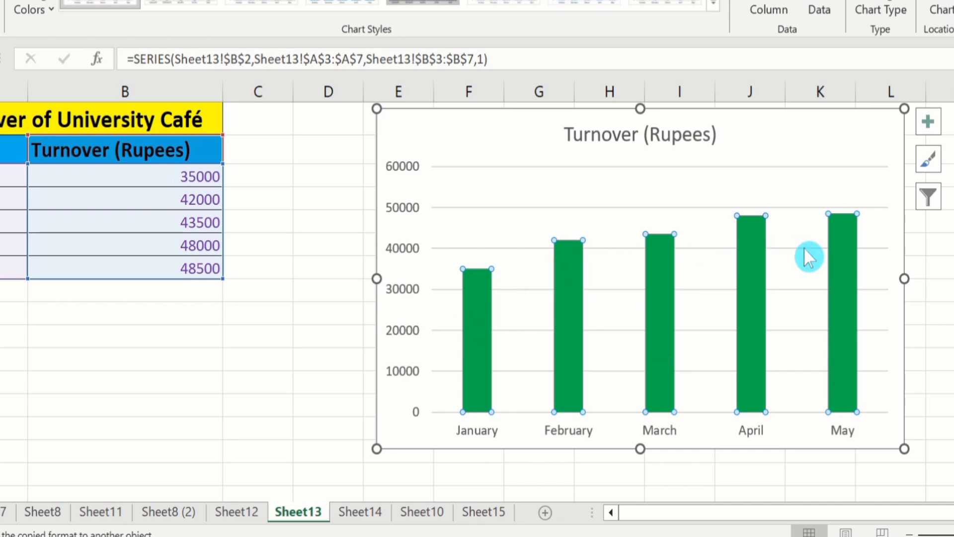
mouse_move(844, 248)
mouse_move(663, 299)
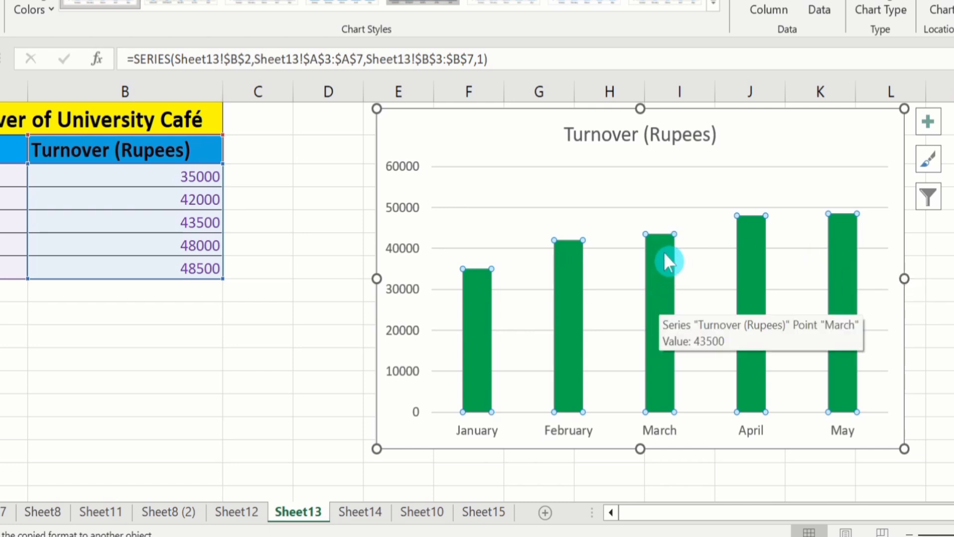
left_click(665, 292)
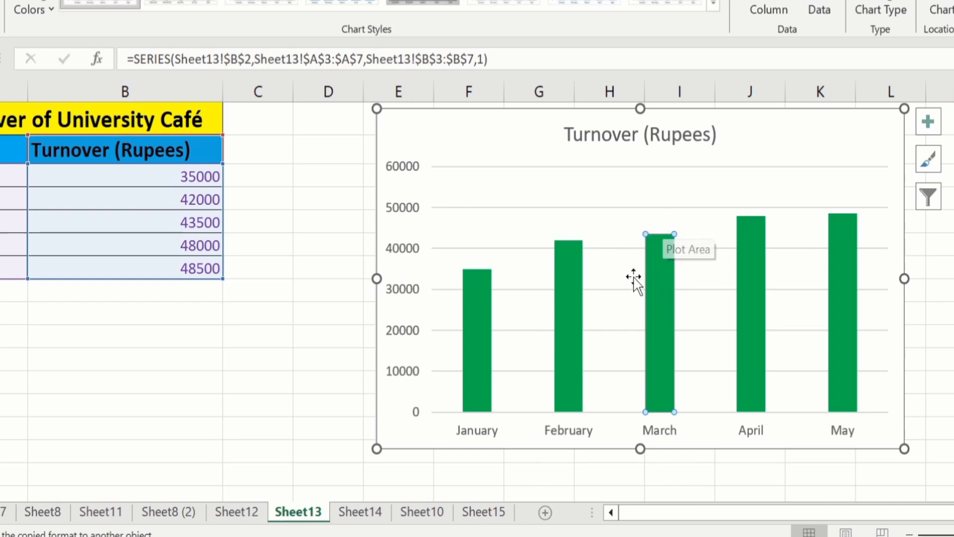
left_click(664, 400)
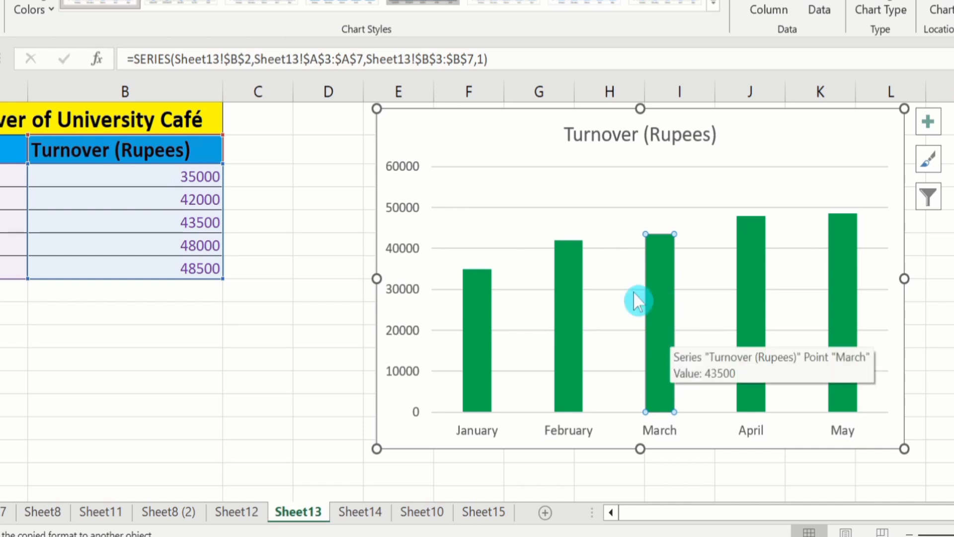
- Fill the March data point solid red, then close the pane and deselect the chart
right_click(660, 267)
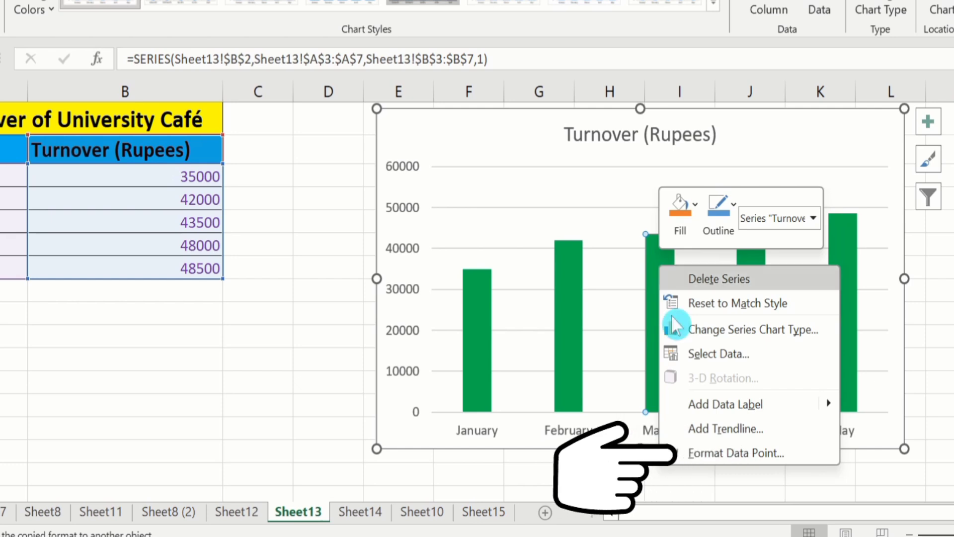
left_click(723, 451)
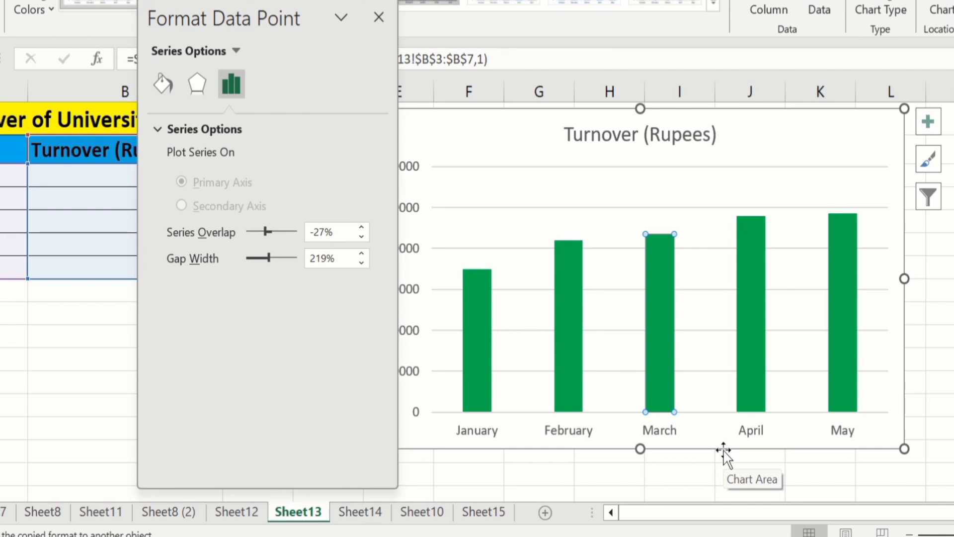
left_click(160, 85)
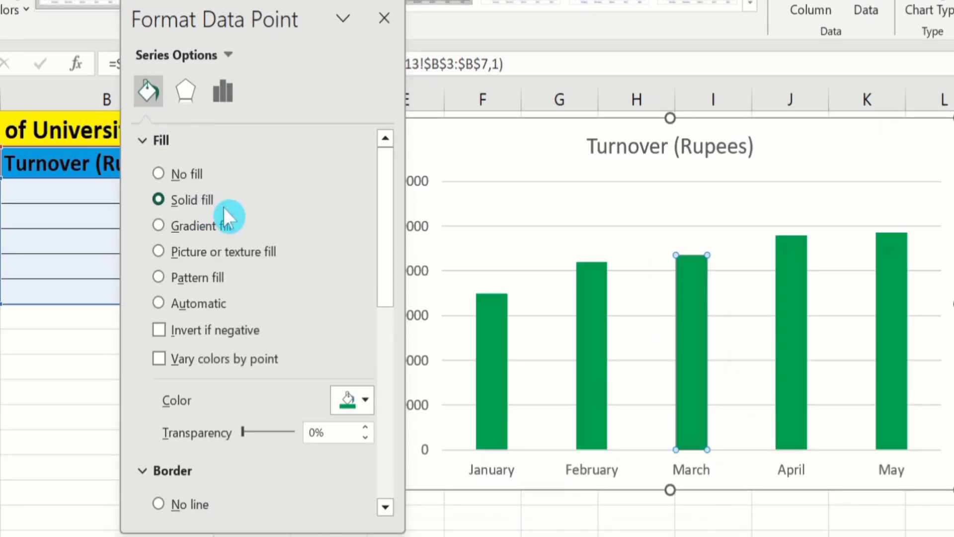
left_click(366, 396)
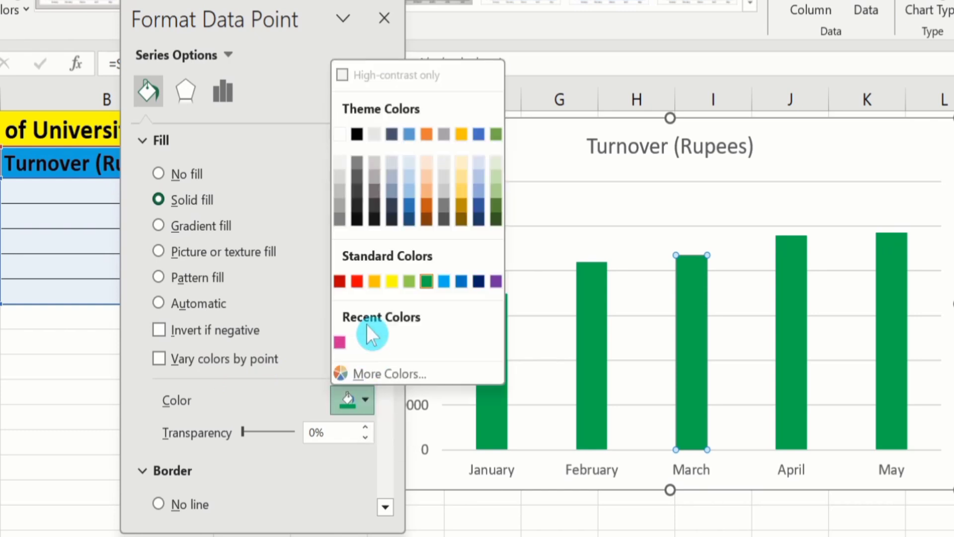
left_click(355, 281)
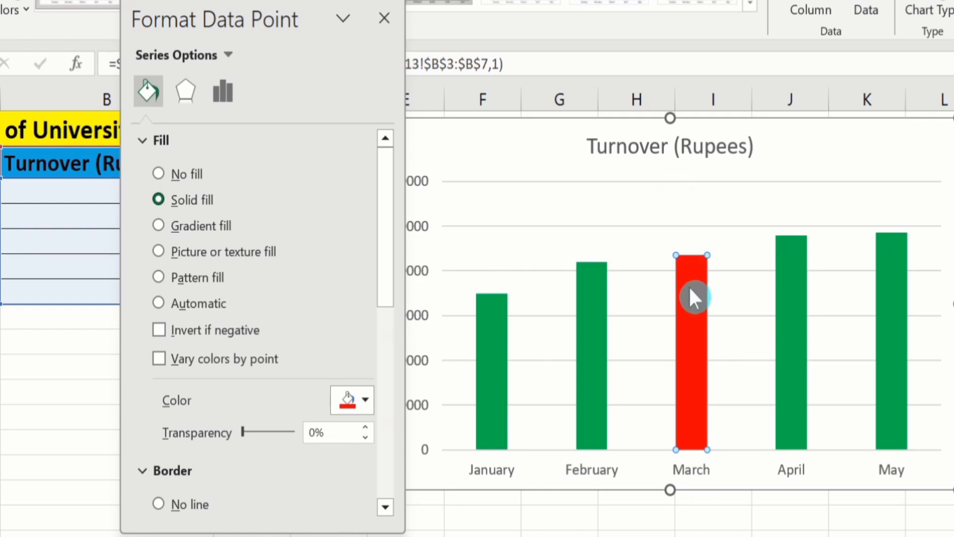
mouse_move(692, 297)
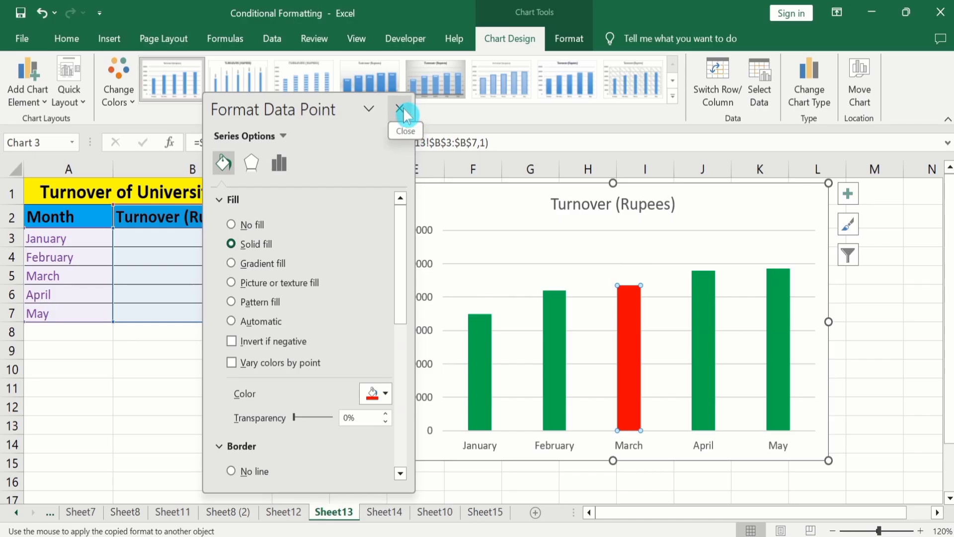
left_click(400, 108)
key("Escape")
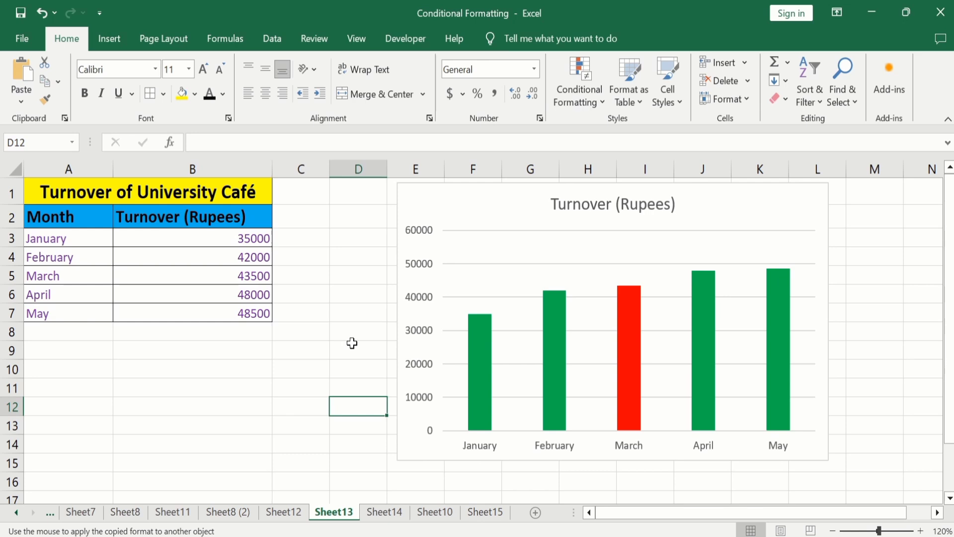
- Select only the January column as its own data point
mouse_move(483, 341)
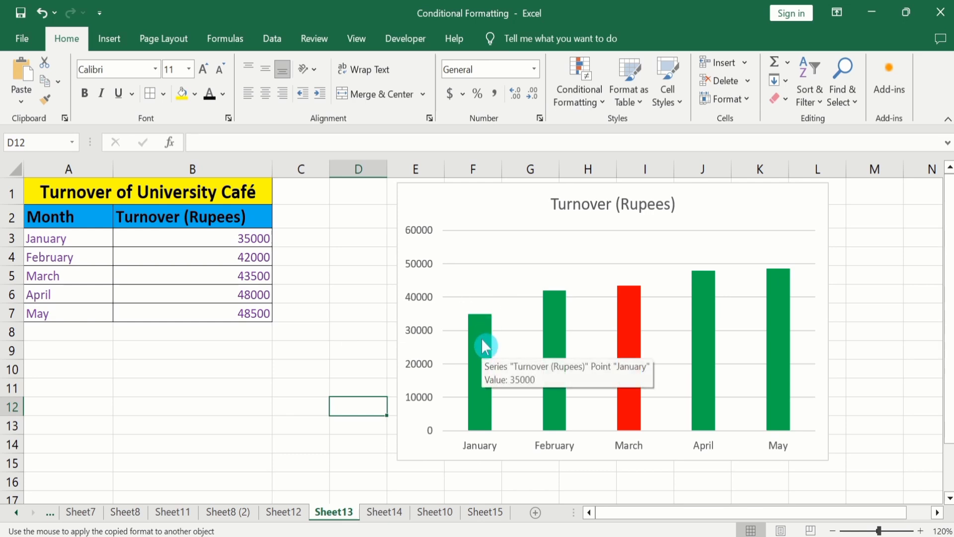
left_click(483, 342)
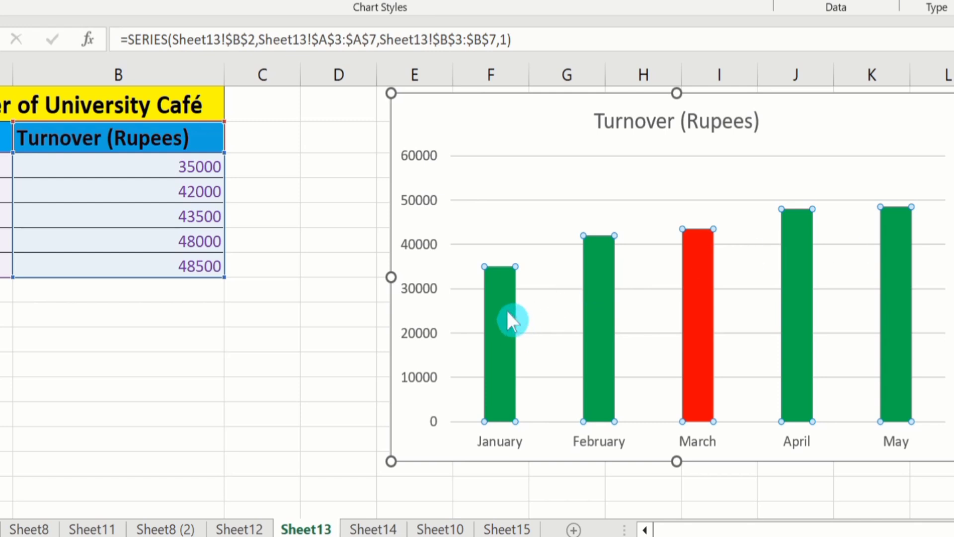
mouse_move(501, 329)
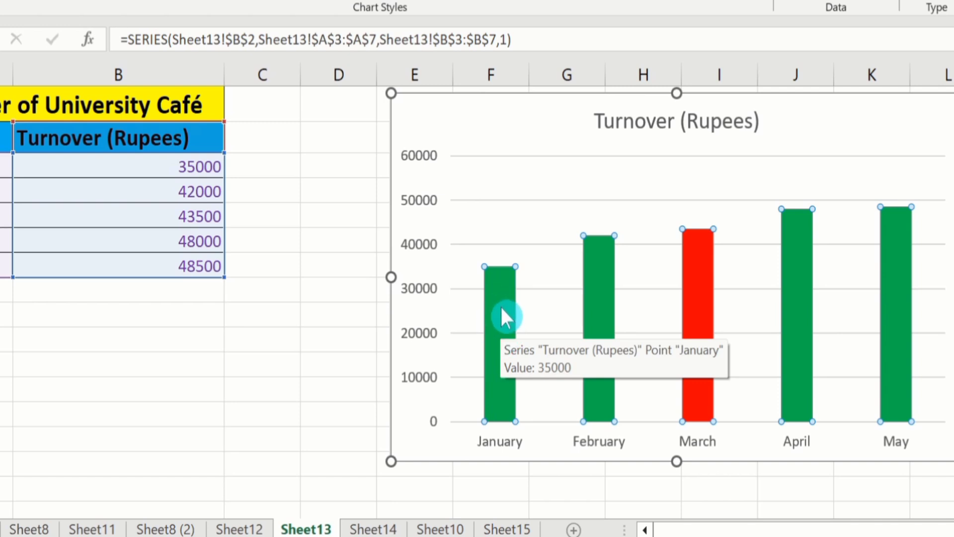
left_click(501, 307)
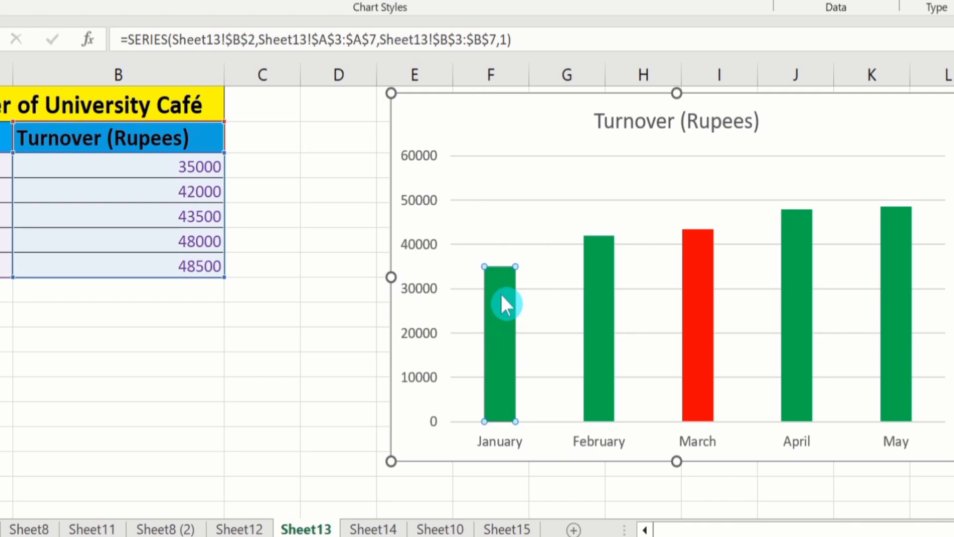
- Give the January data point a solid purple fill from Standard Colors
right_click(501, 304)
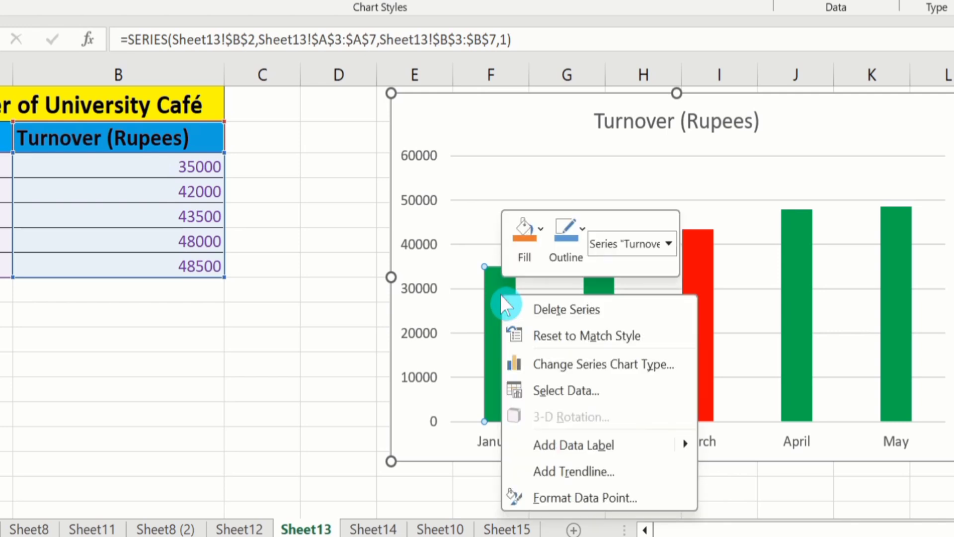
left_click(571, 498)
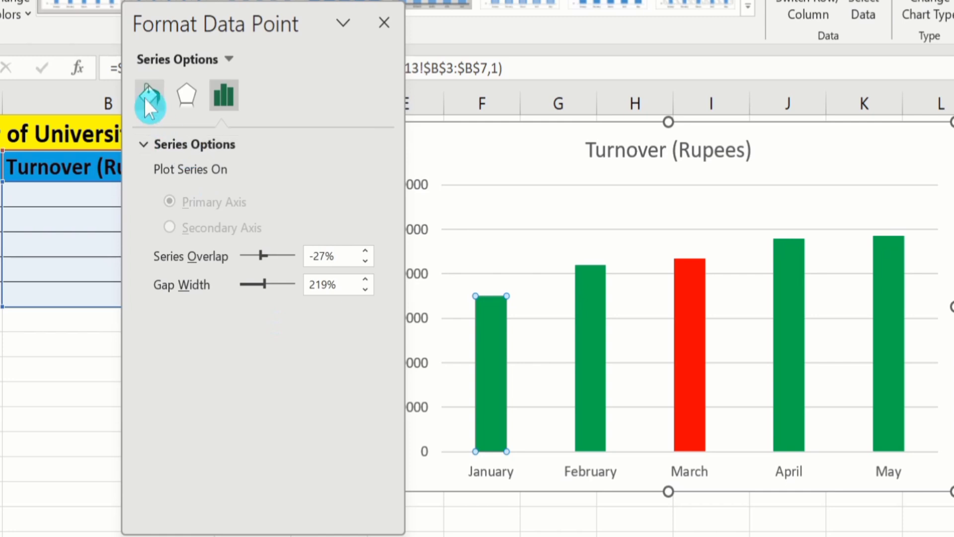
left_click(145, 97)
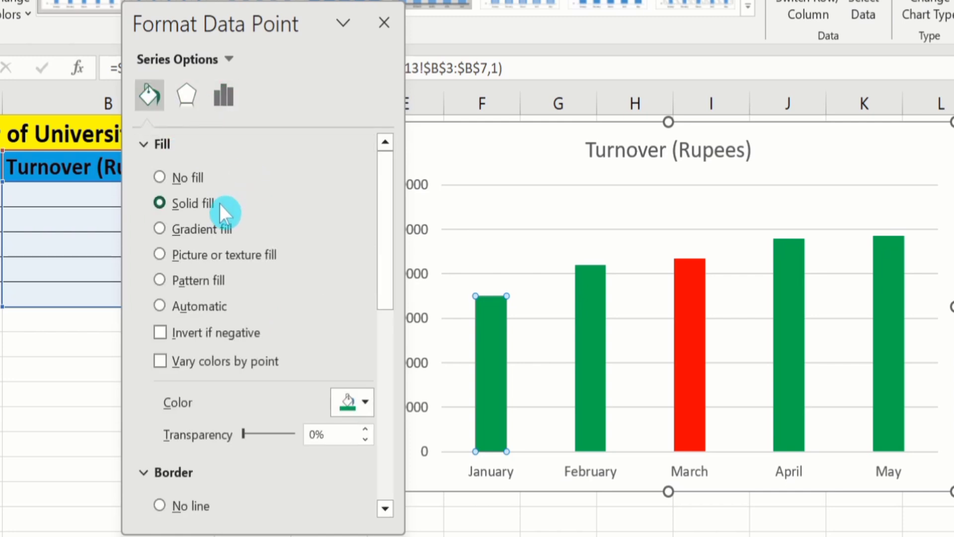
left_click(366, 400)
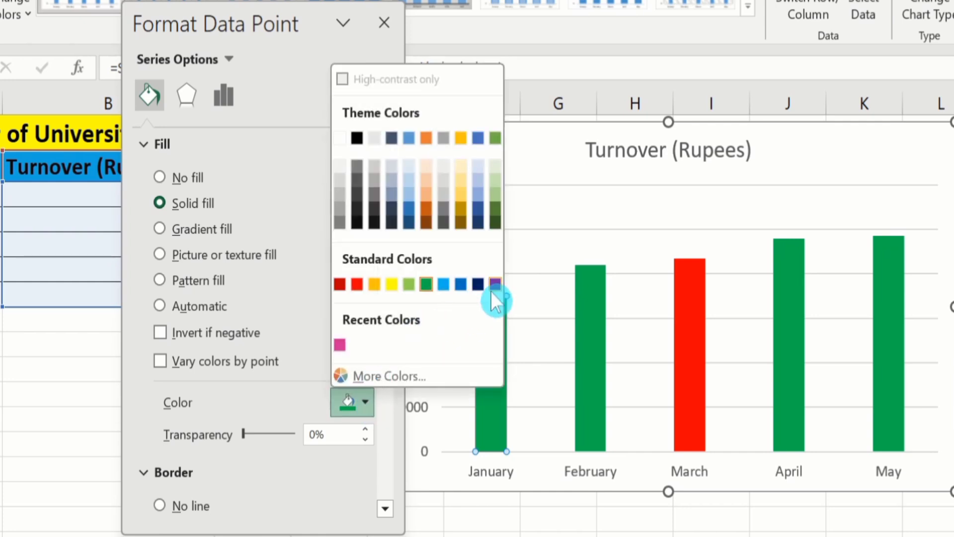
left_click(496, 284)
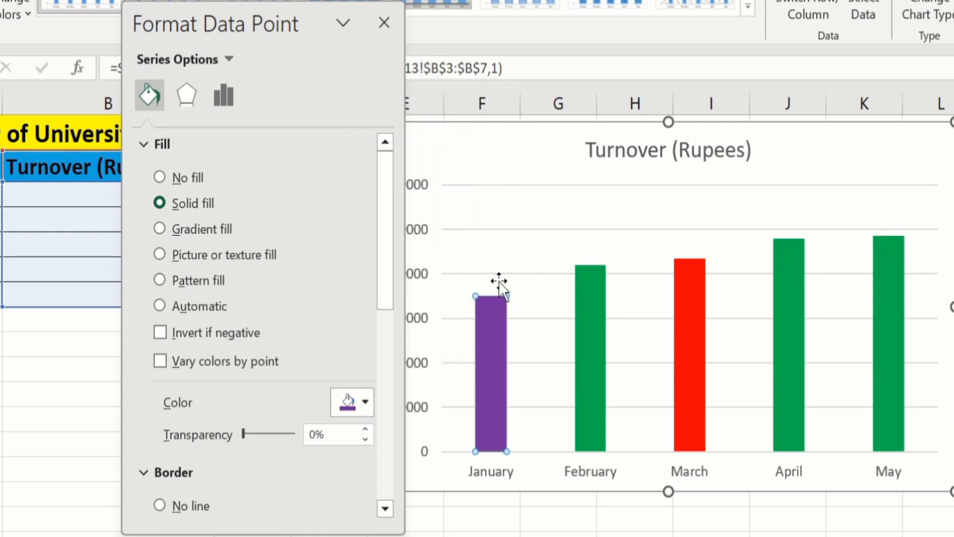